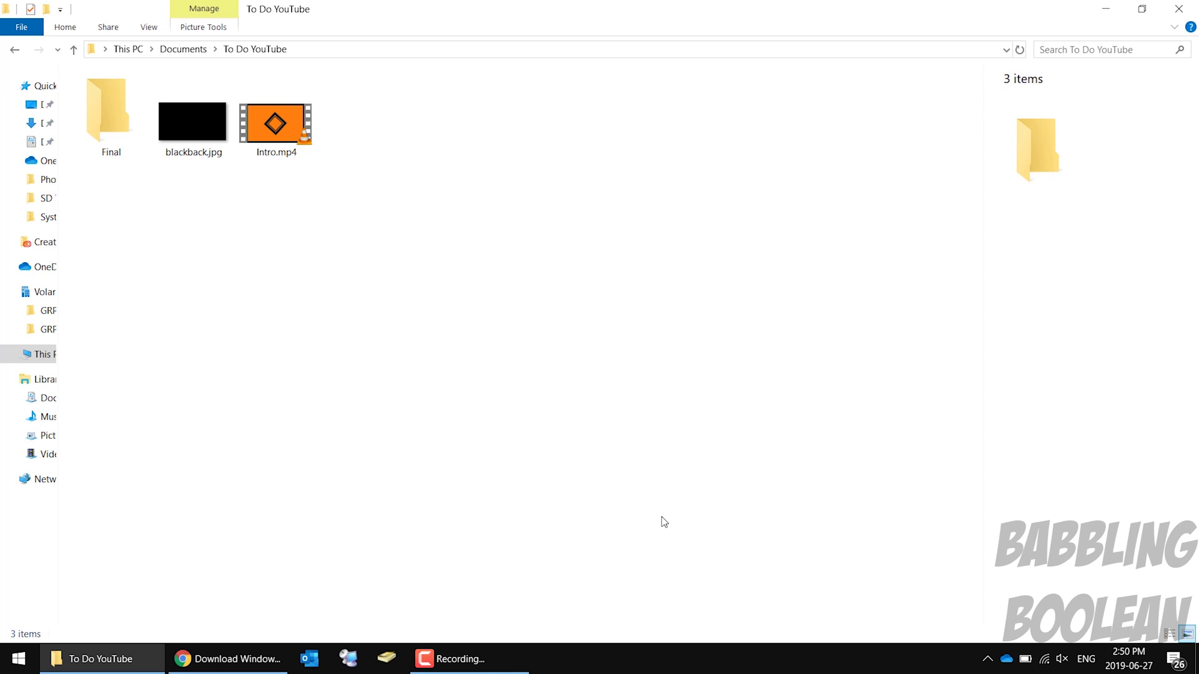
Search Start for 'about' and open the About your PC settings page.
click(18, 659)
text(about)
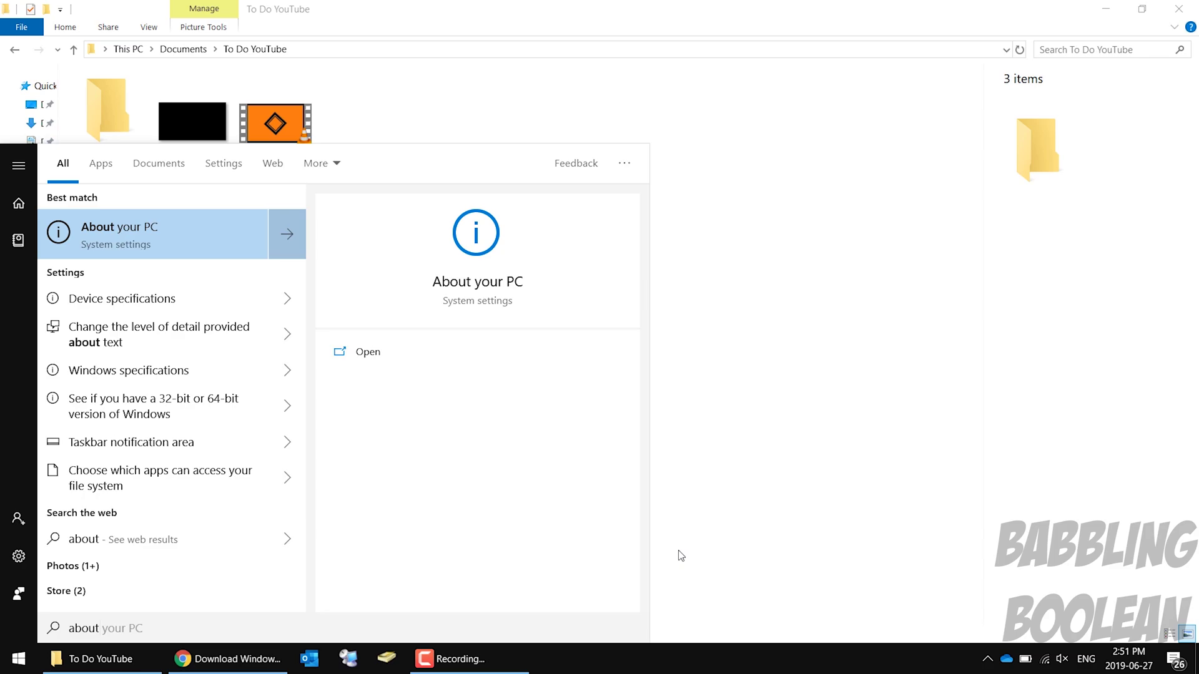
key(Return)
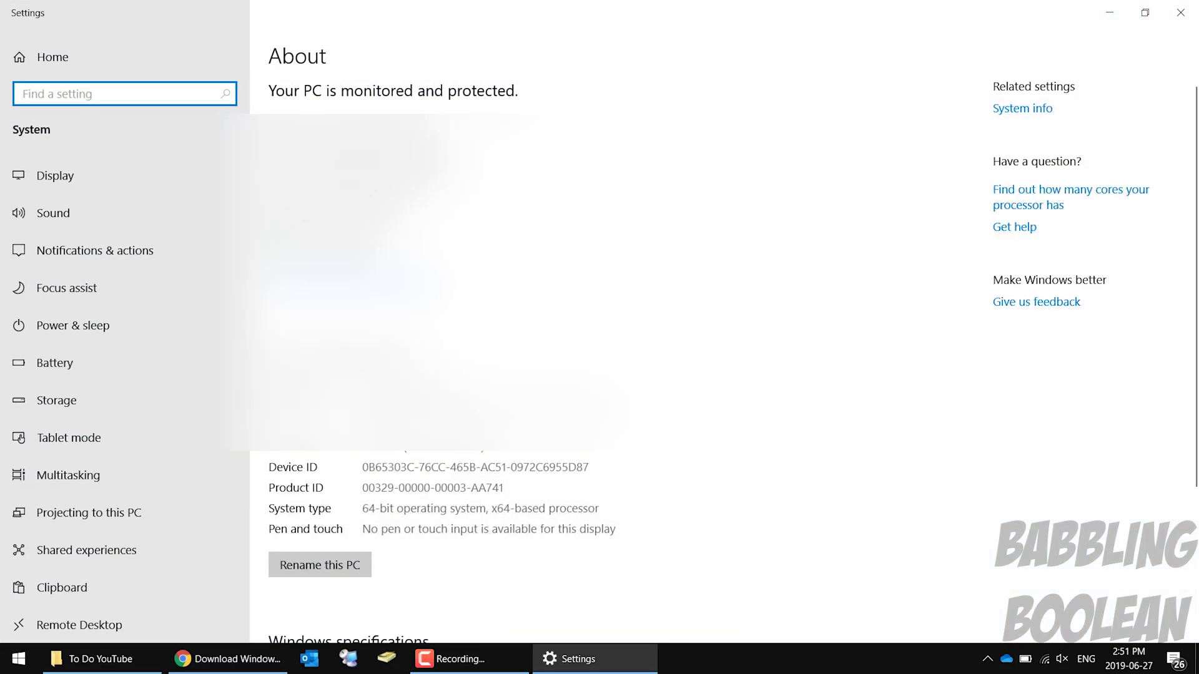
scroll(298, 466, down, 3)
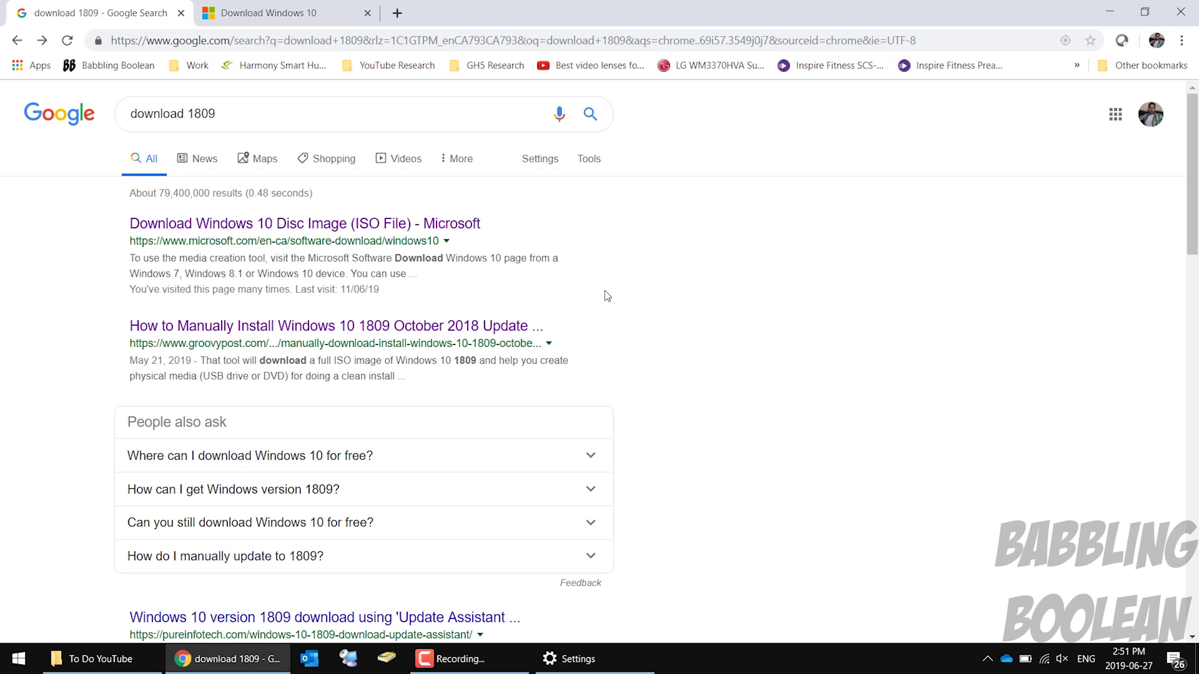
Open Microsoft's Download Windows 10 page from the Google search results.
click(242, 118)
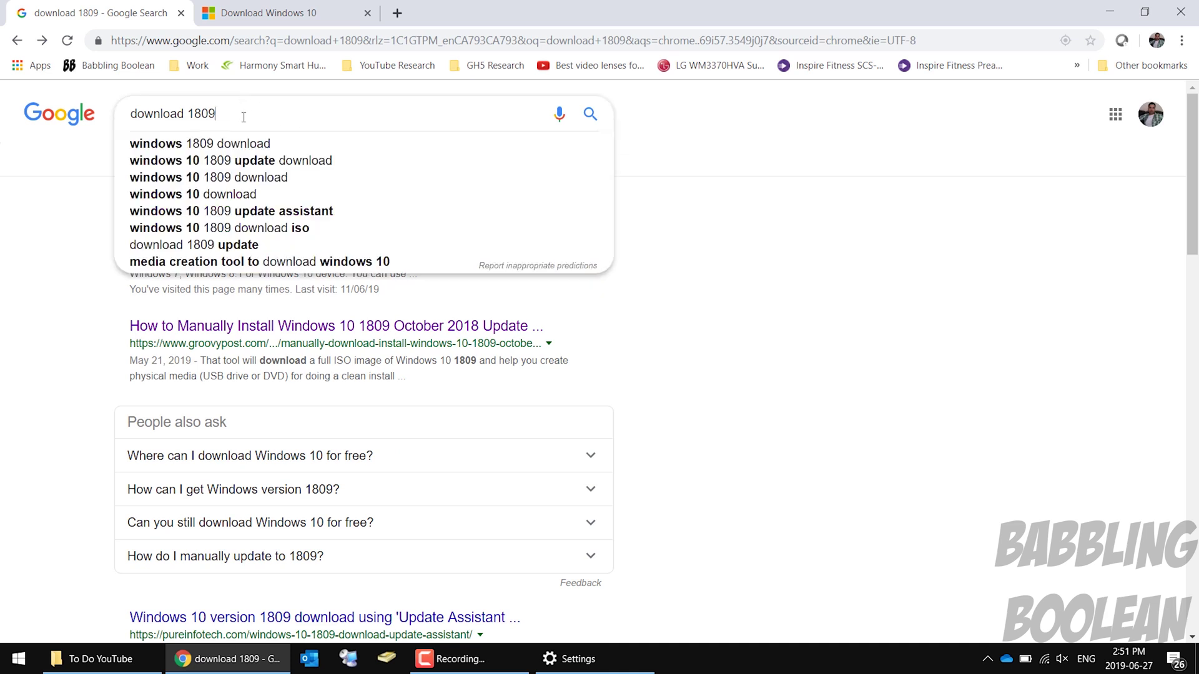
click(786, 250)
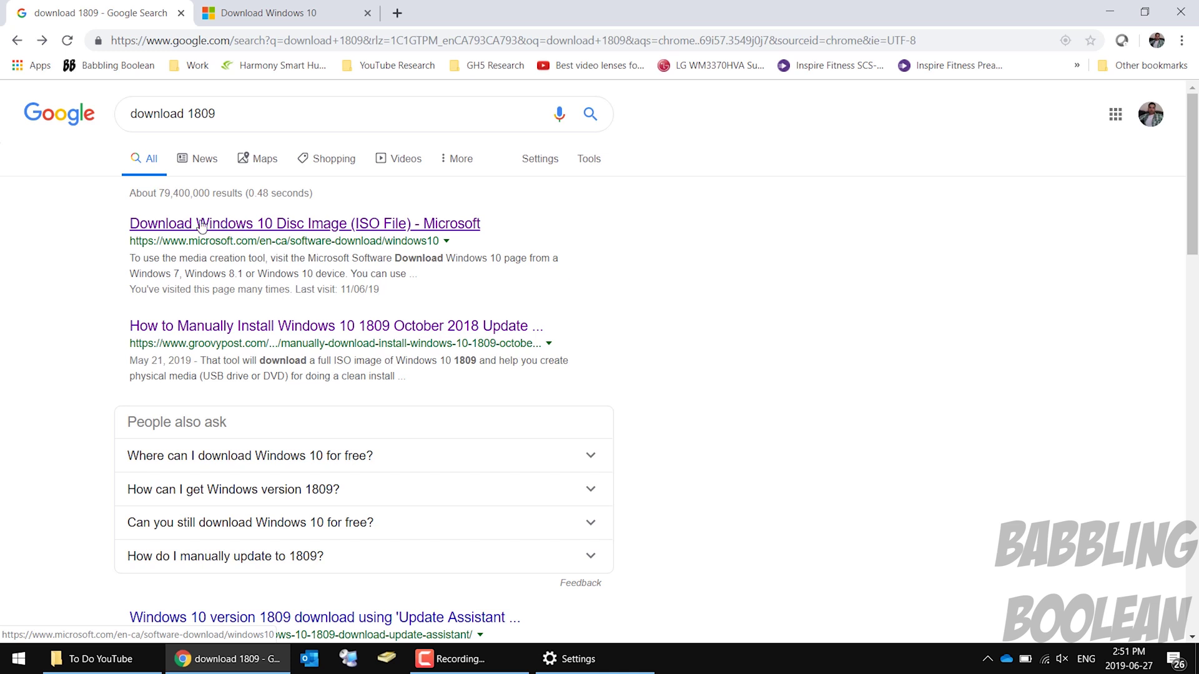
click(257, 229)
key(ctrl+Tab)
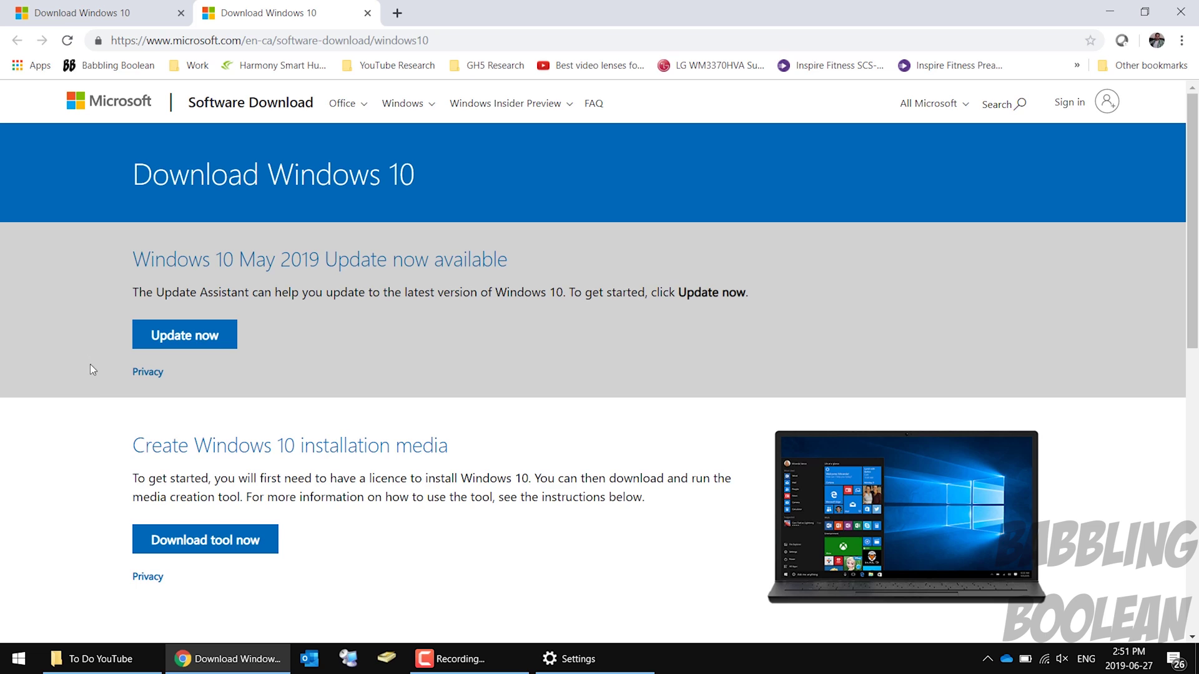
Close the About settings window with Alt+F4.
click(614, 660)
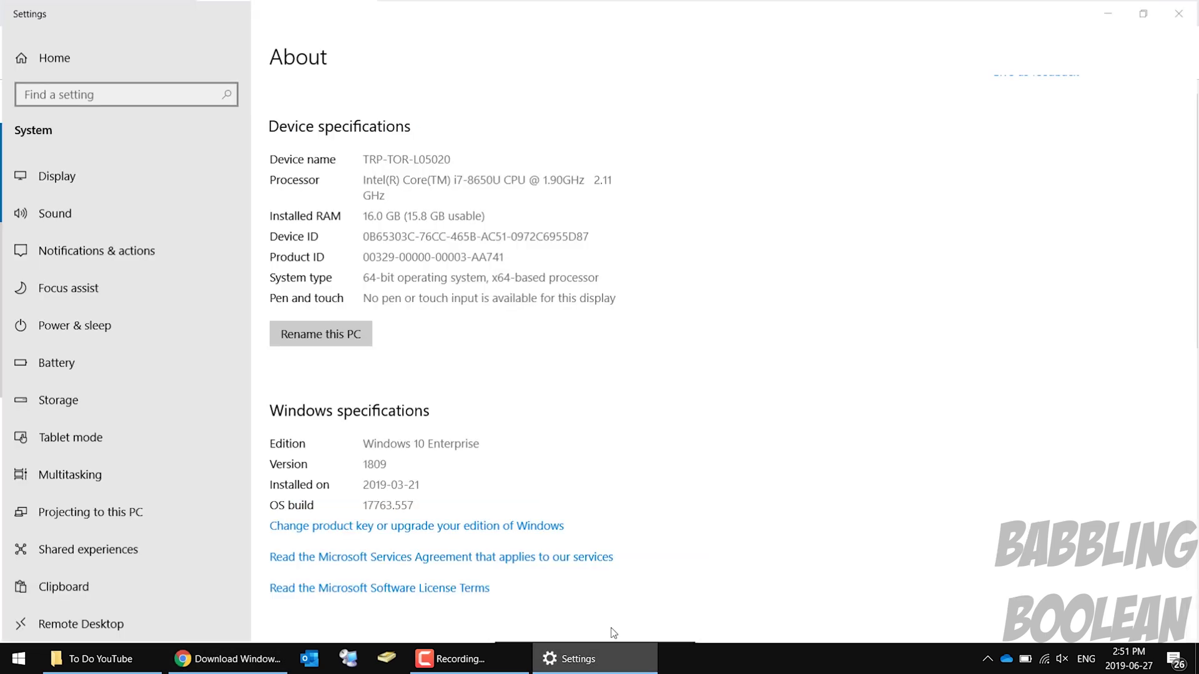
key(alt+F4)
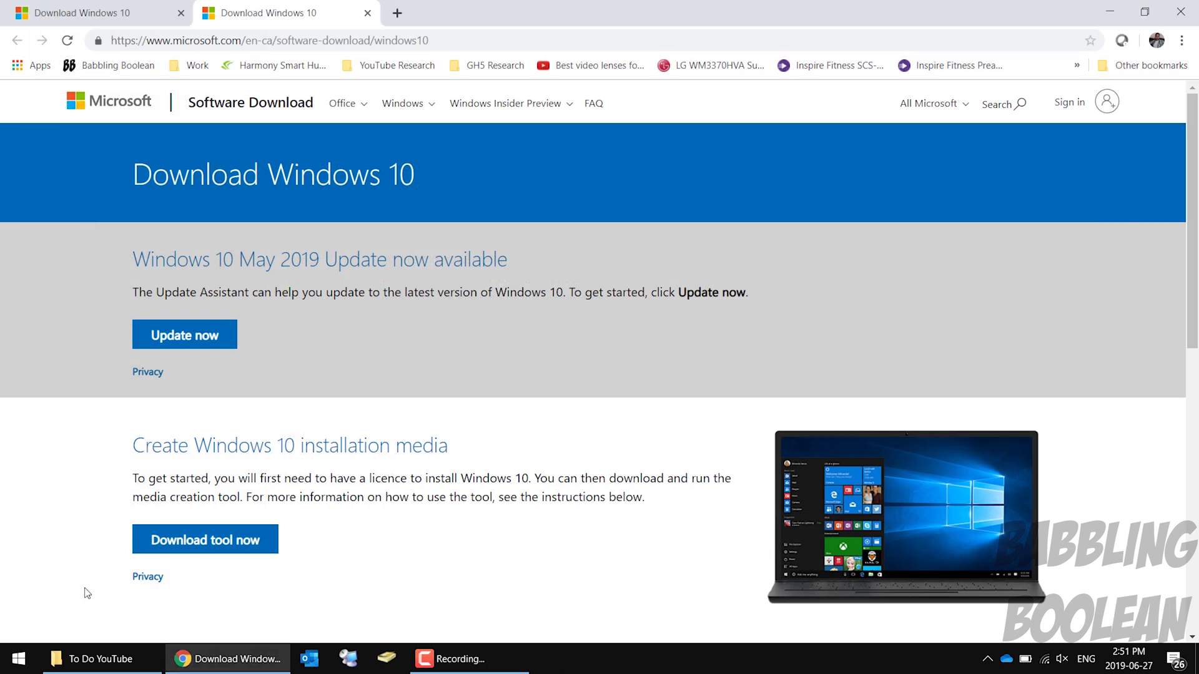
key(super)
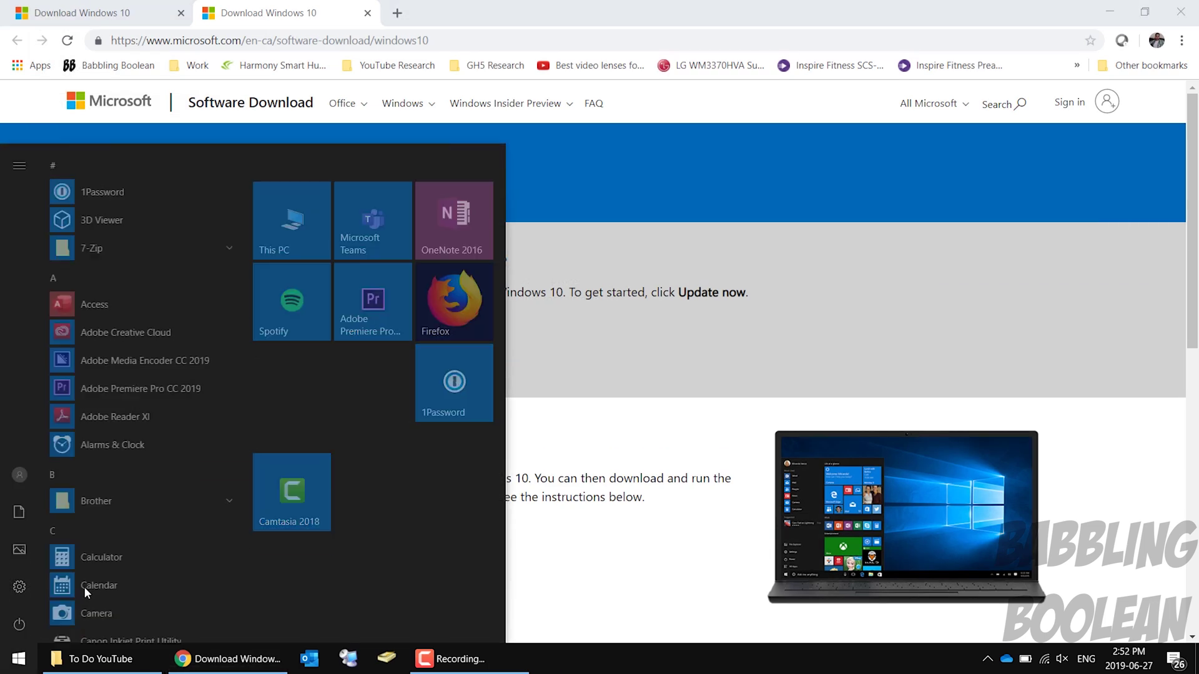
text(dark the)
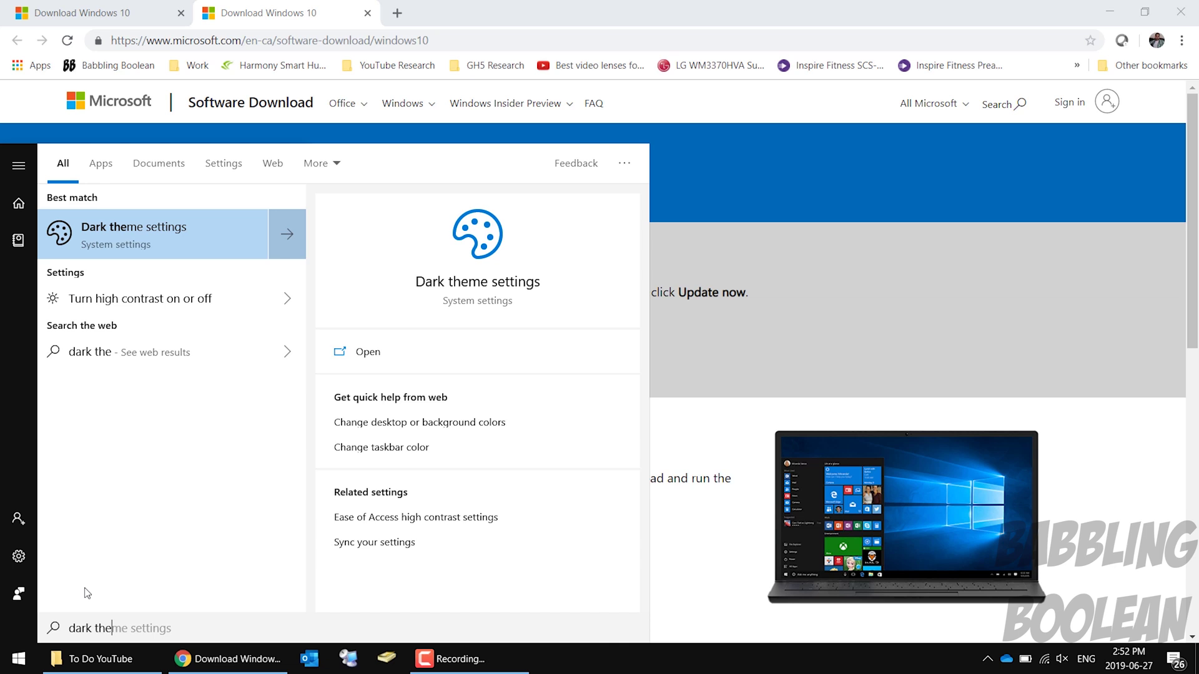
Choose Dark as the default app mode under Personalization > Colors.
key(BackSpace)
key(BackSpace)
key(BackSpace)
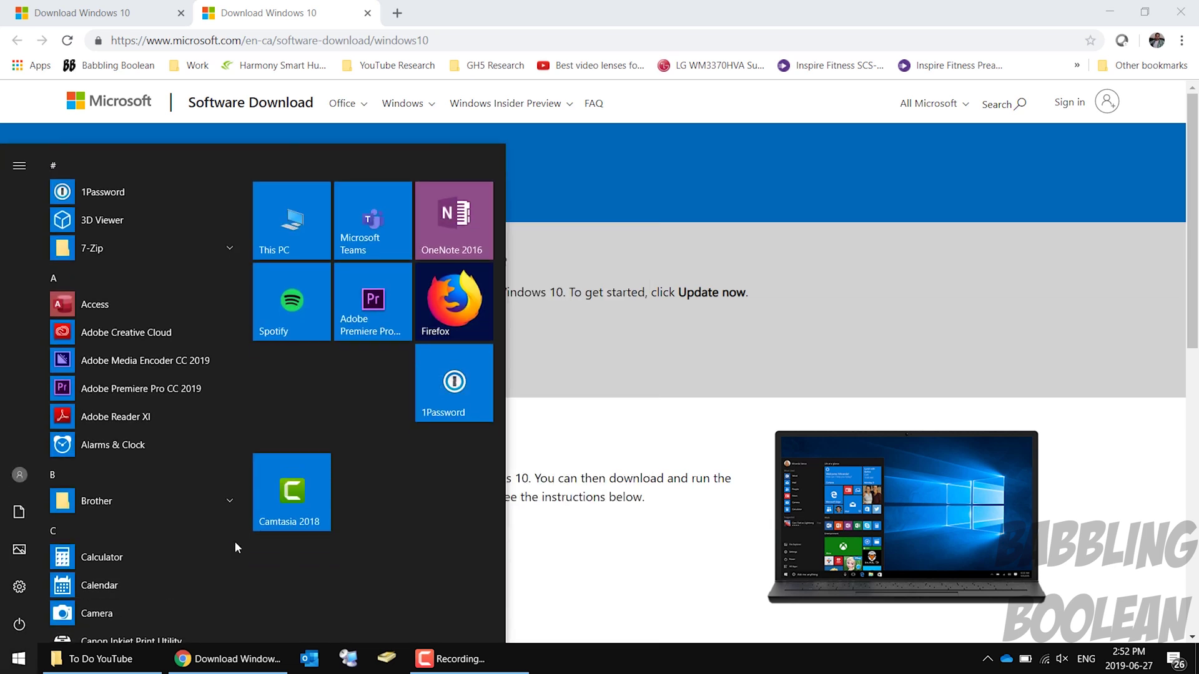
click(20, 589)
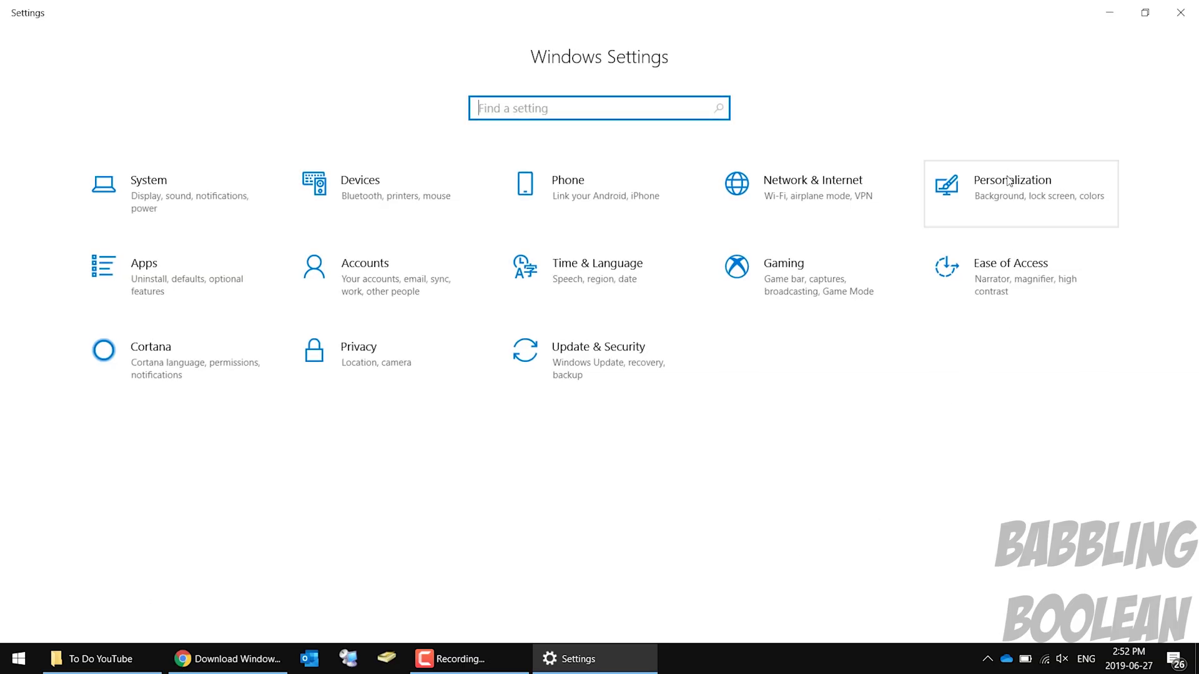
click(1010, 181)
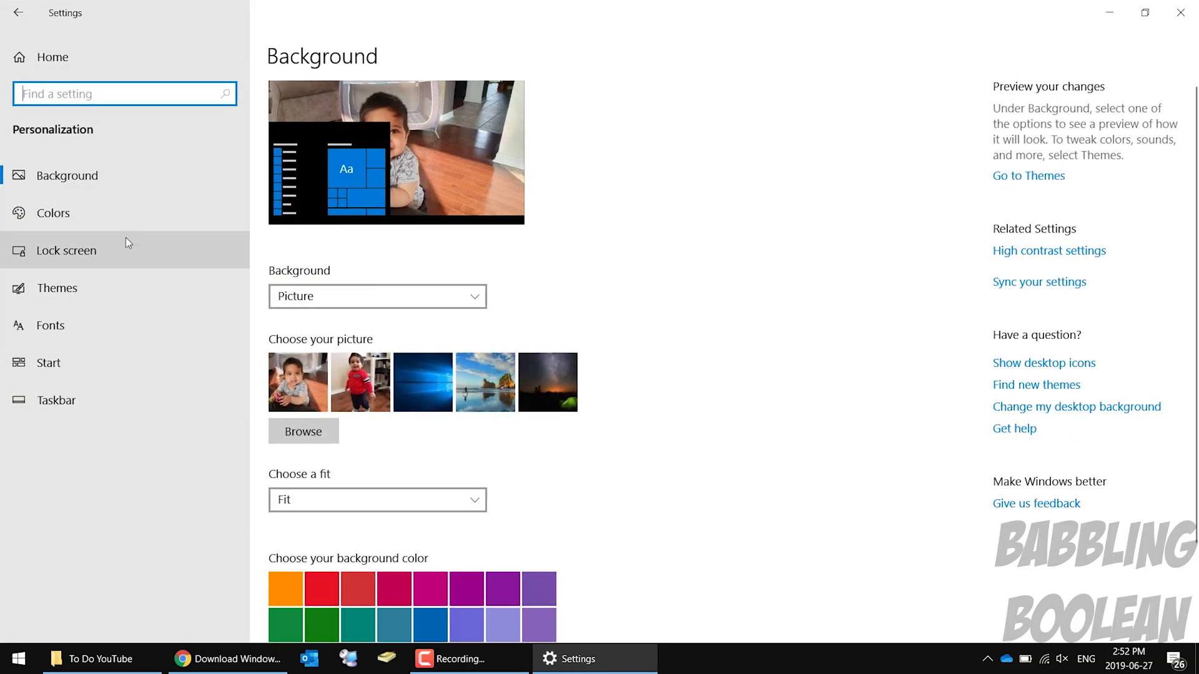
click(126, 222)
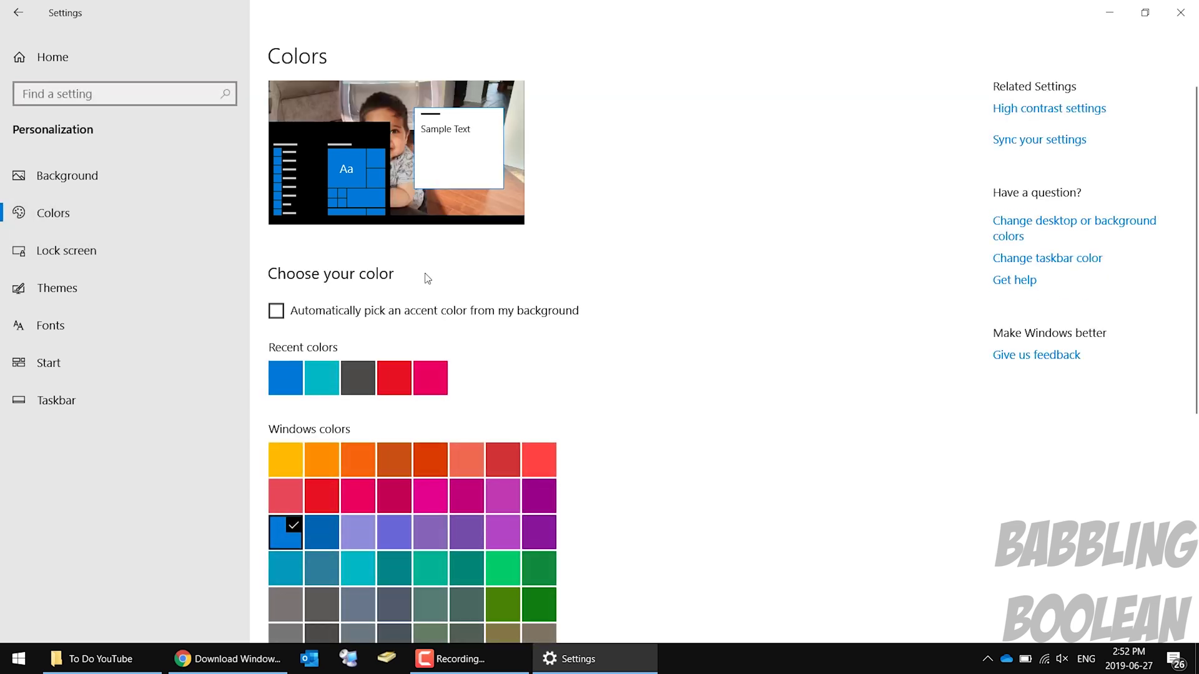
scroll(684, 344, down, 2)
scroll(657, 366, down, 3)
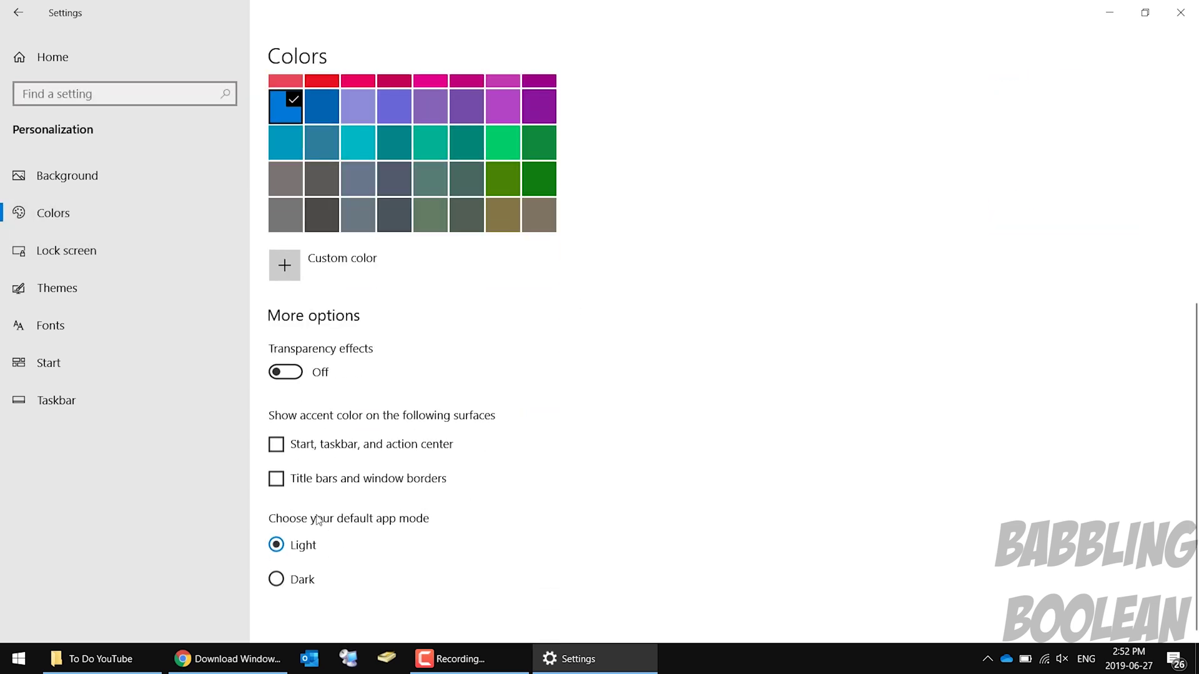
click(302, 582)
click(94, 659)
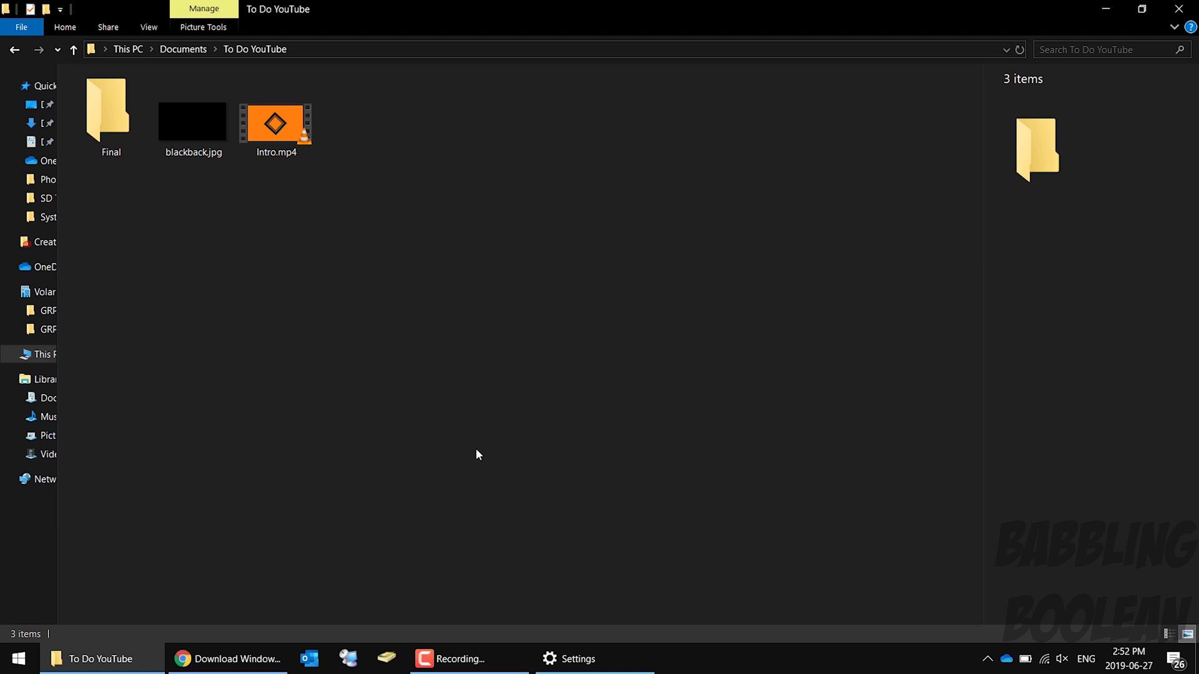
Open a new tab in Chrome to confirm Google shows in dark theme.
click(256, 658)
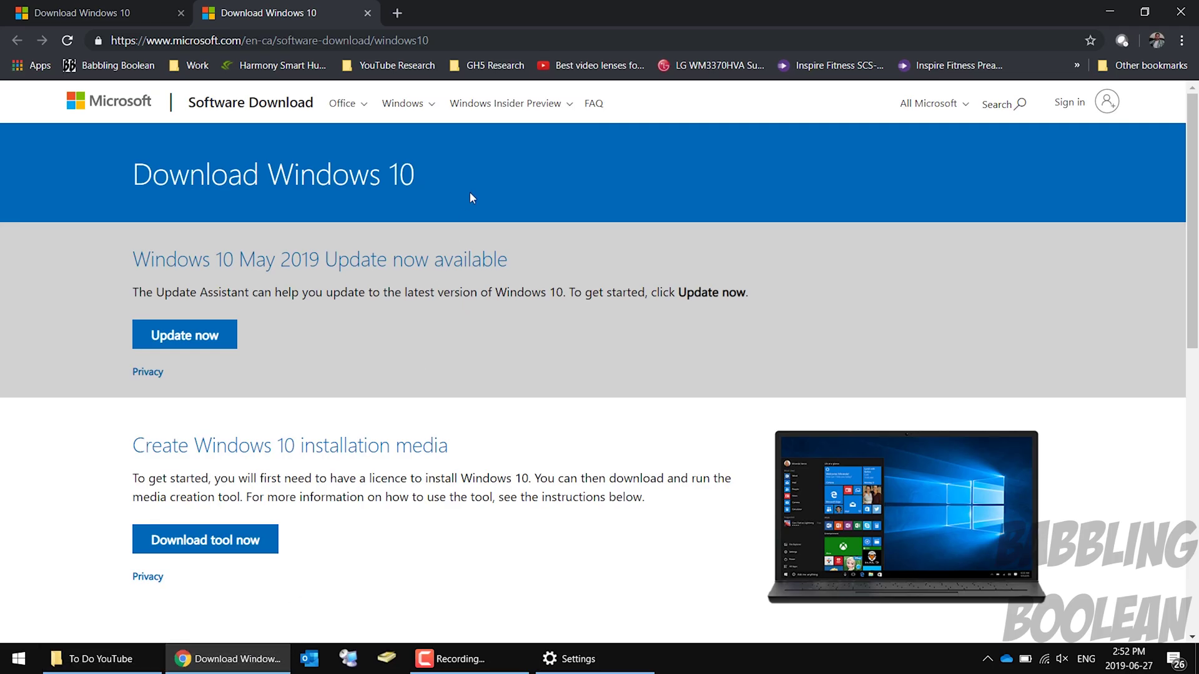
click(396, 14)
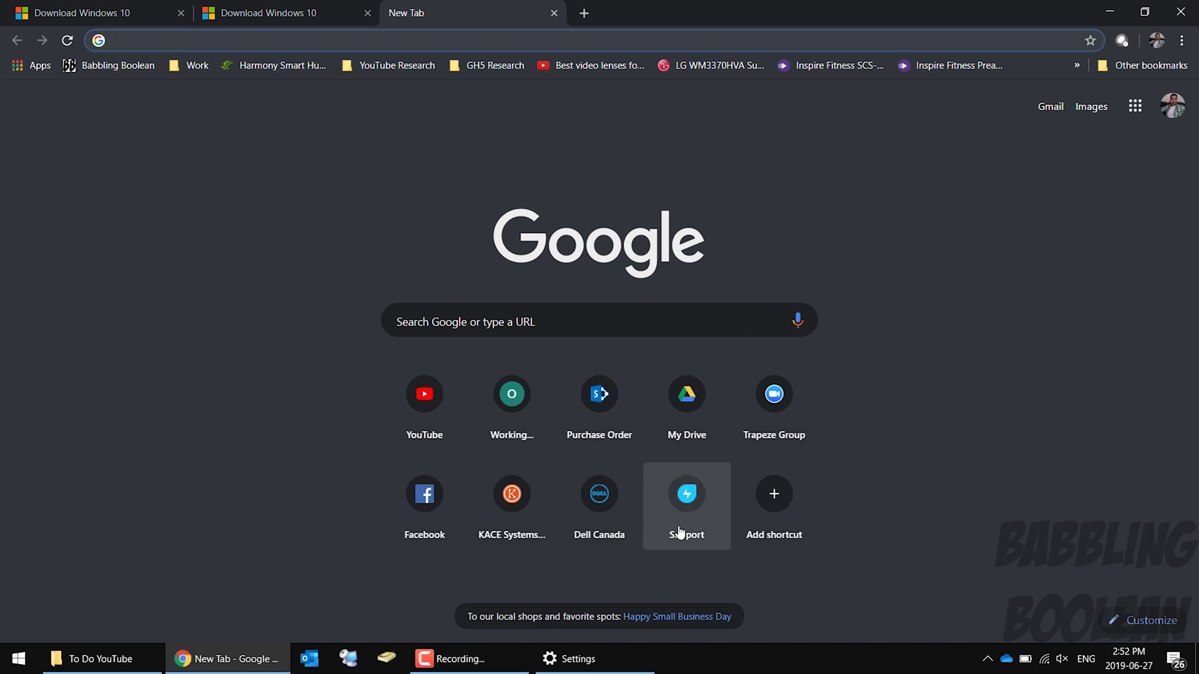
click(572, 659)
Close Settings, then search 'night' and open the Night light settings page.
key(alt+F4)
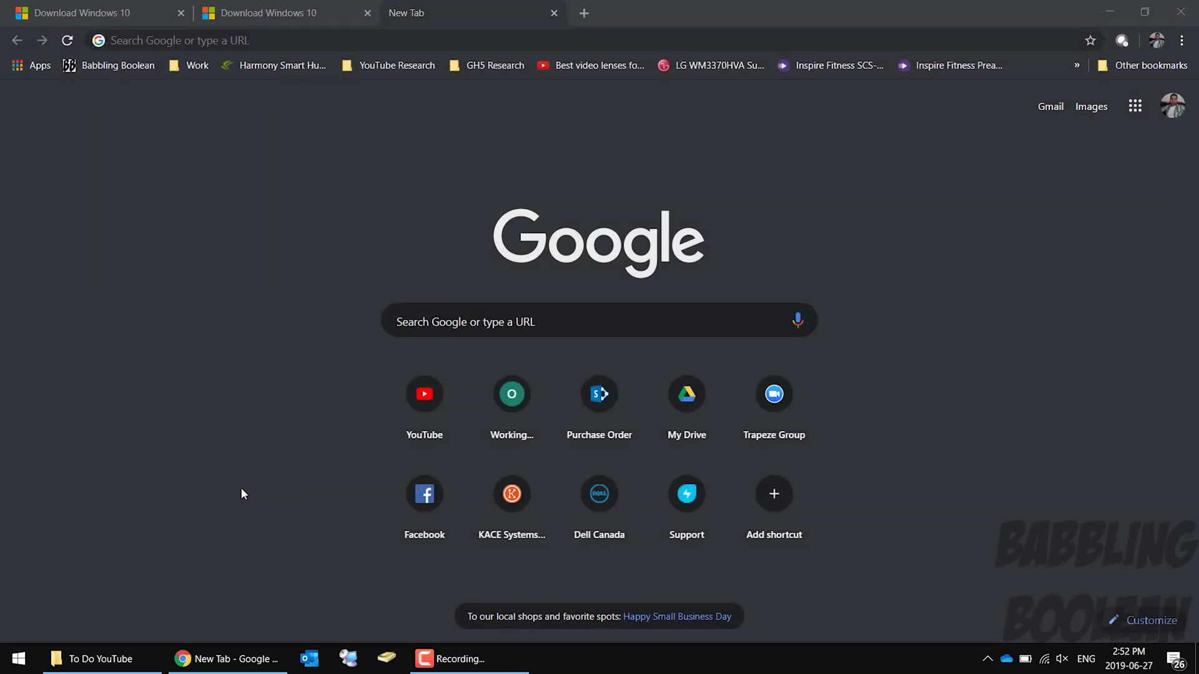
key(super)
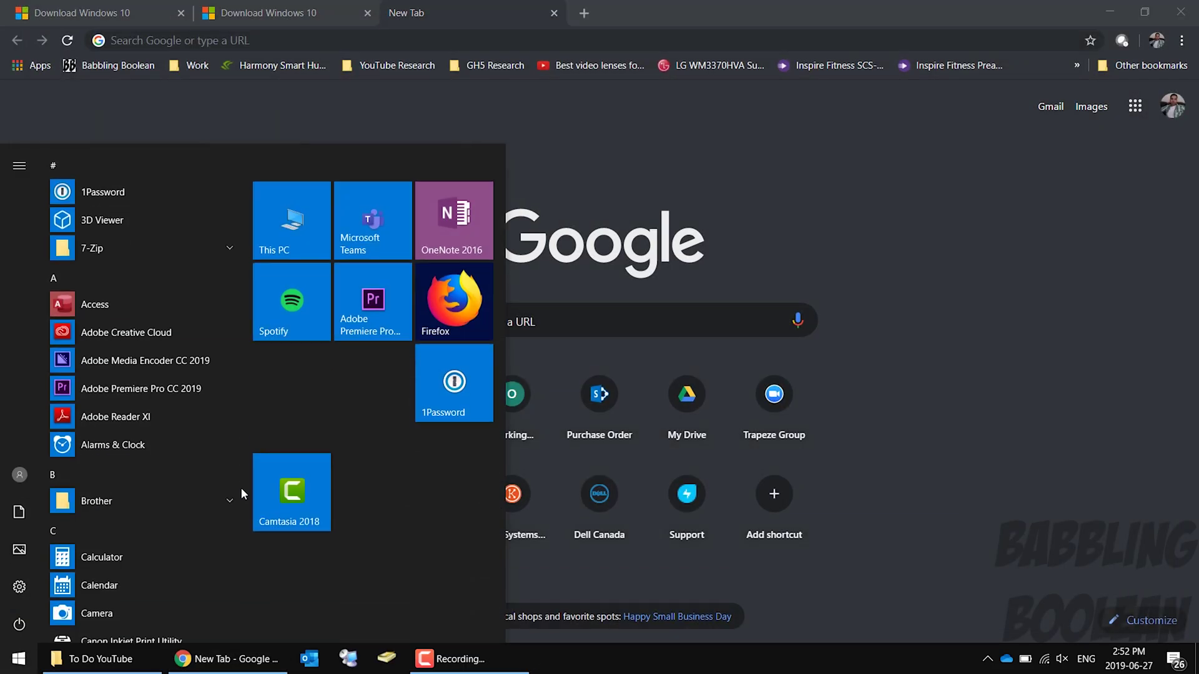
text(night)
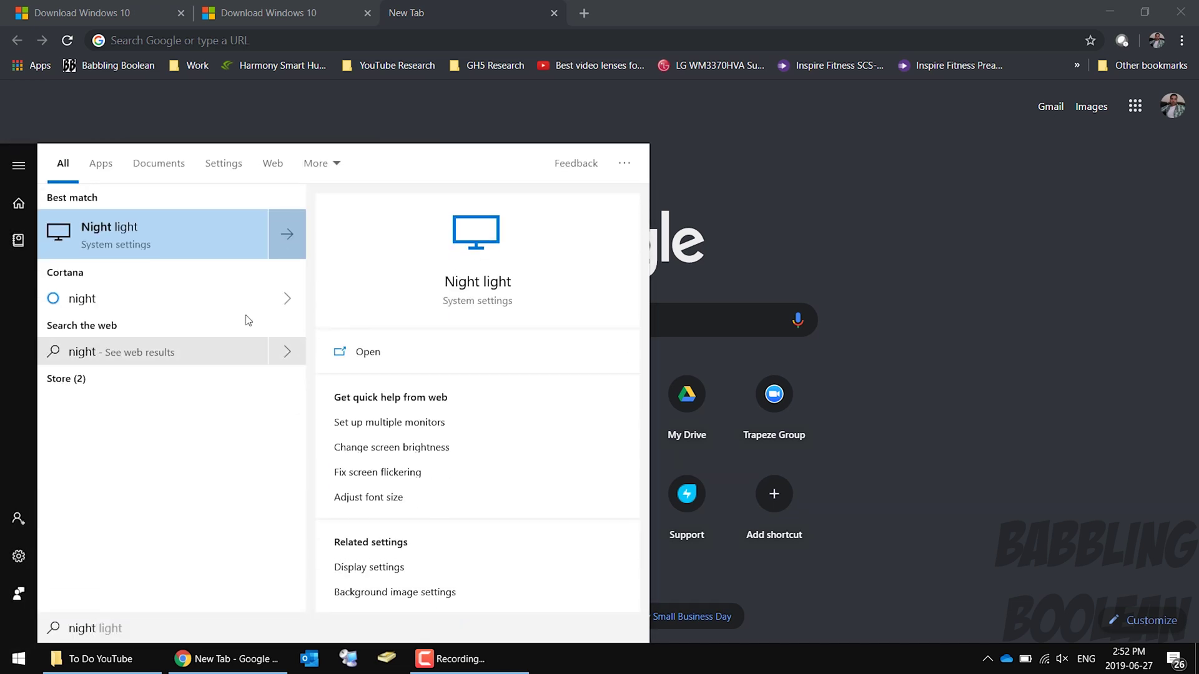
click(185, 251)
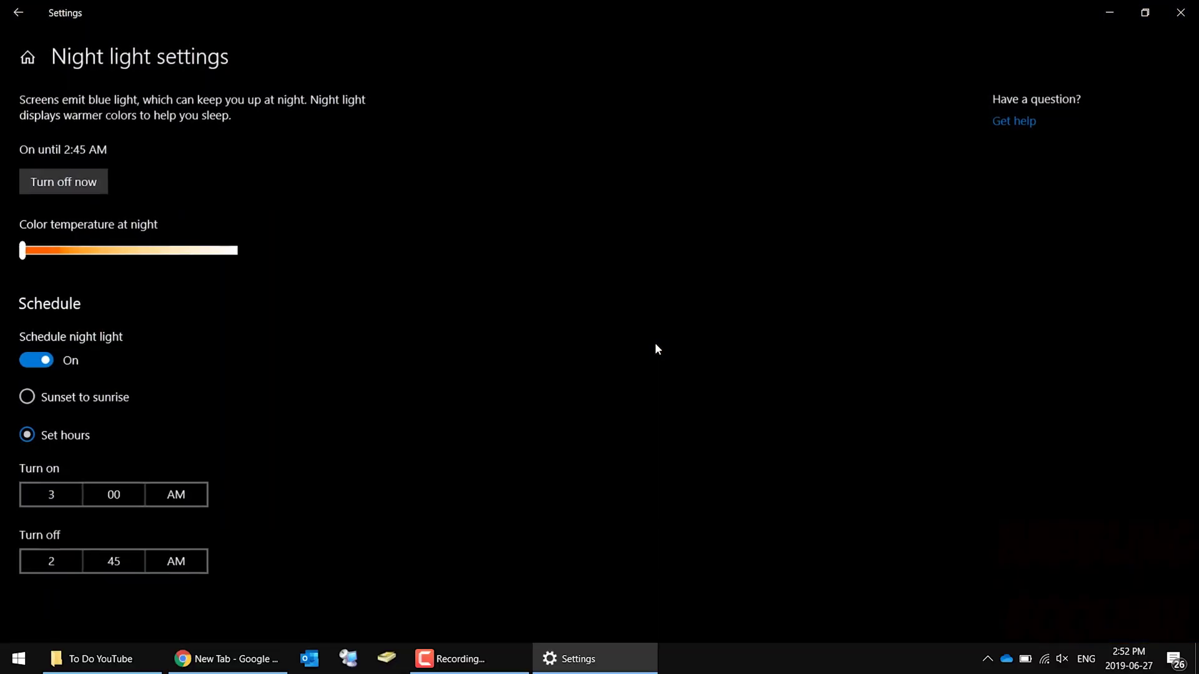